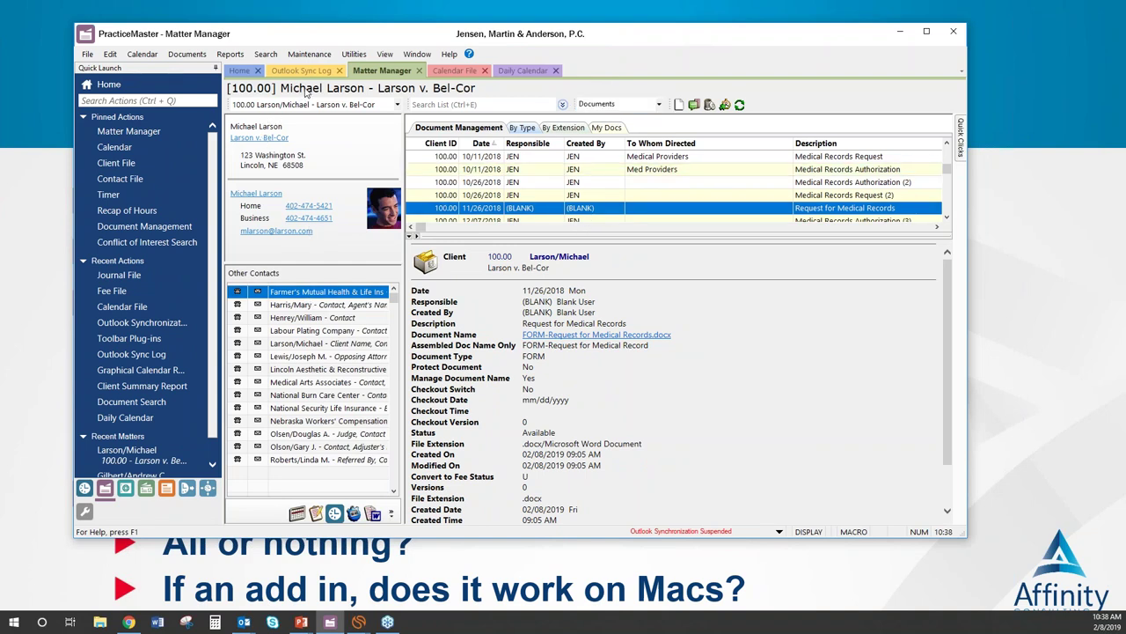
# Step: Go back to the Matter Manager, check the Documents categories, then switch to Actionstep's All Matters list
pyautogui.click(239, 71)
pyautogui.click(462, 192)
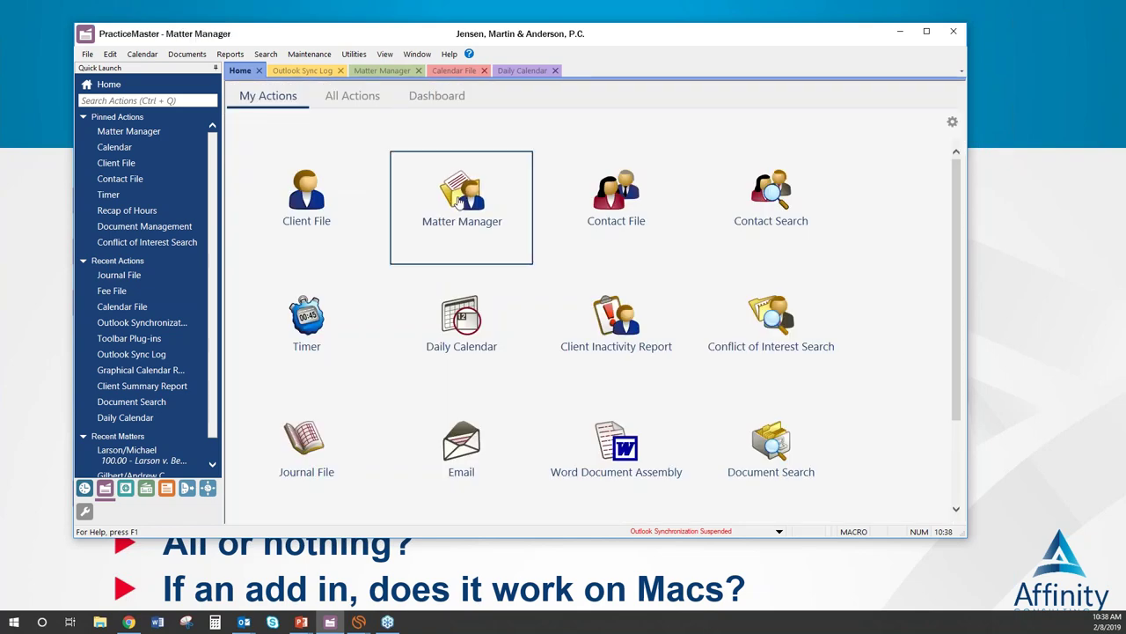
pyautogui.click(658, 103)
pyautogui.click(658, 103)
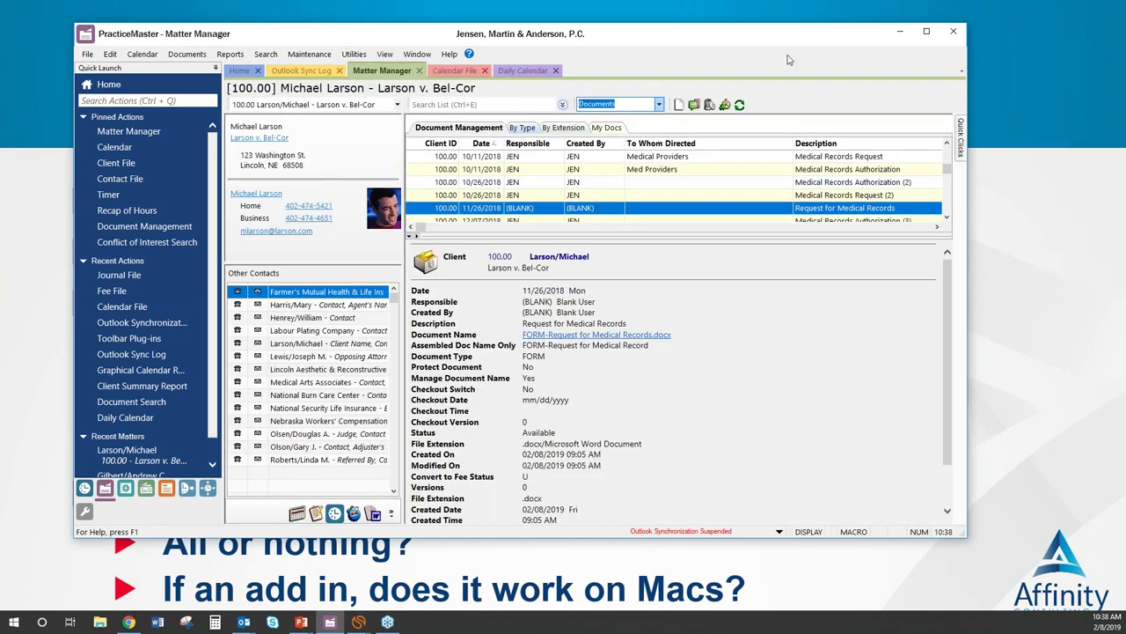
pyautogui.click(898, 33)
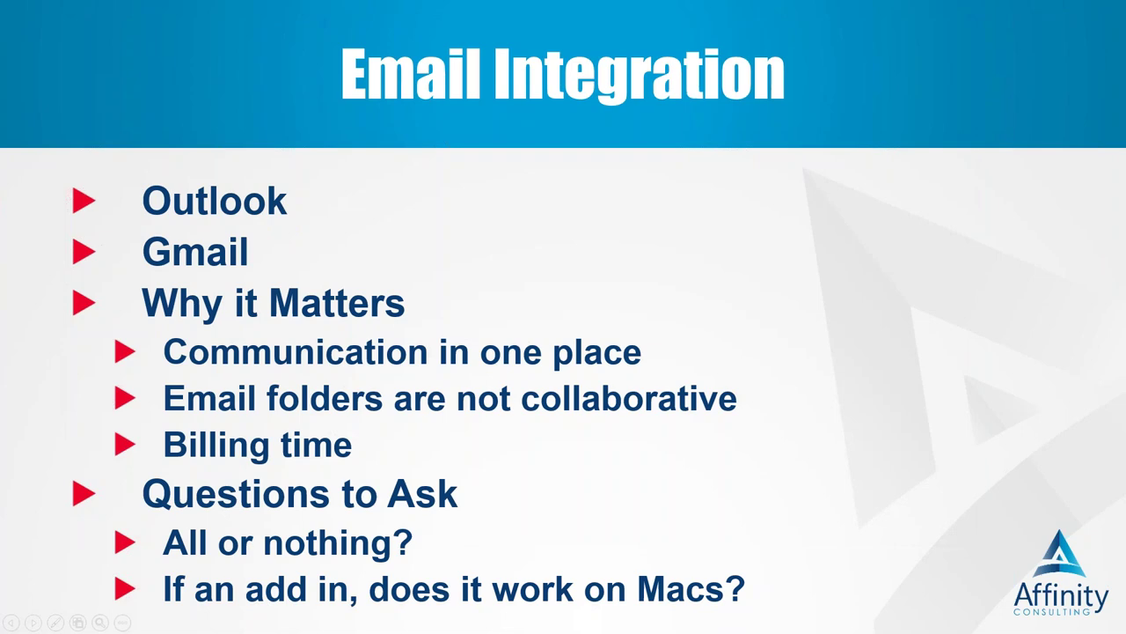
pyautogui.hotkey('alt', 'Tab')
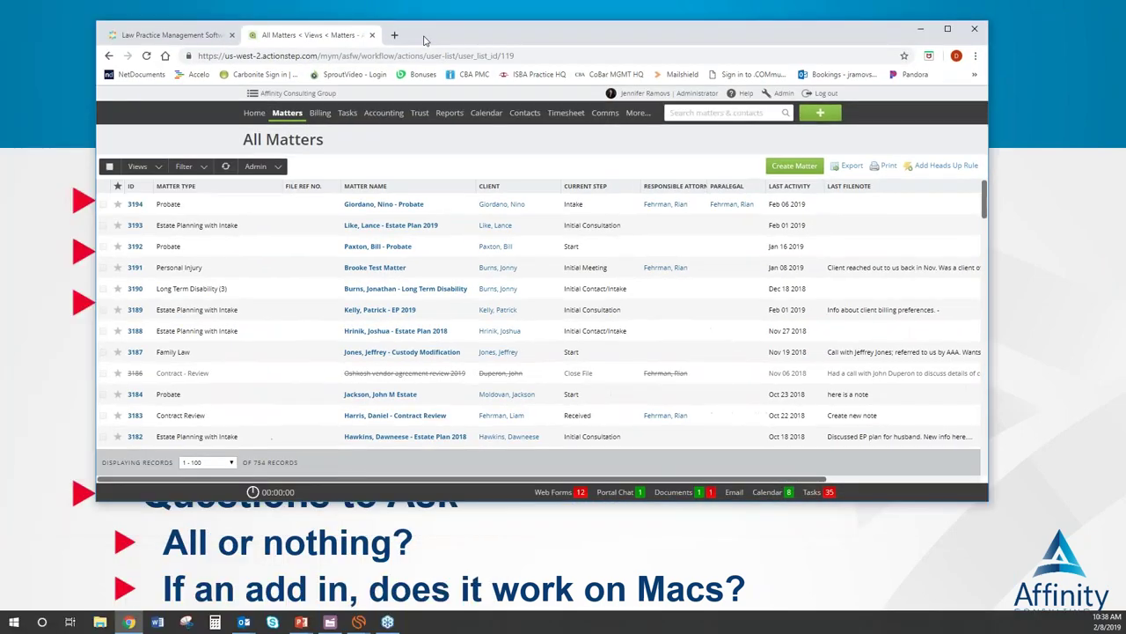
pyautogui.rightClick(293, 213)
pyautogui.click(290, 201)
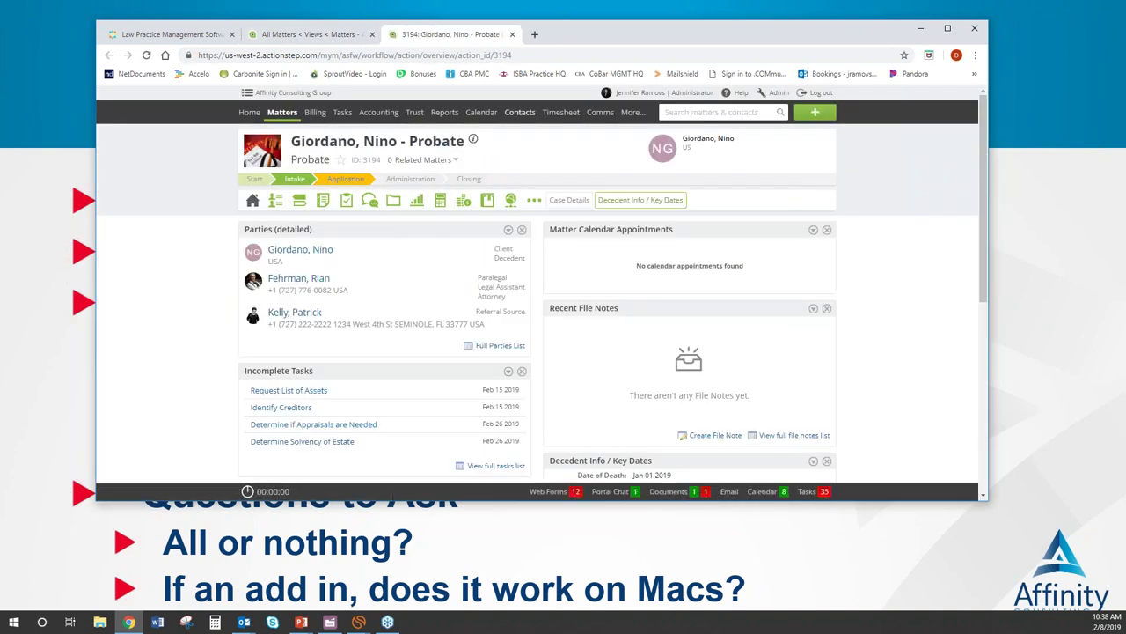
pyautogui.moveTo(372, 204)
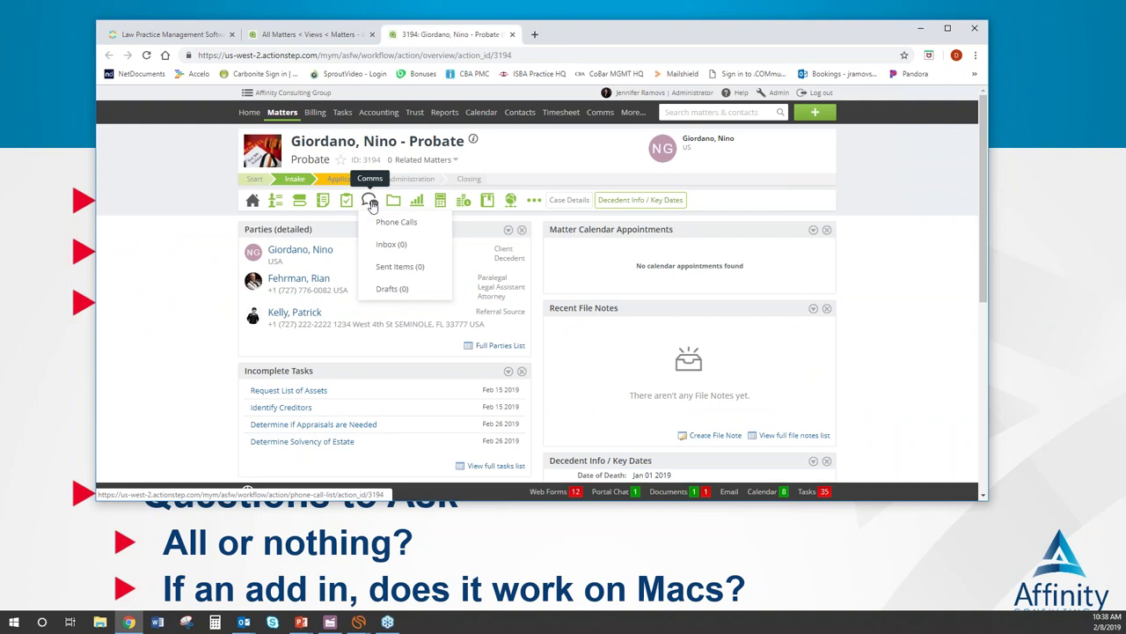
pyautogui.click(371, 204)
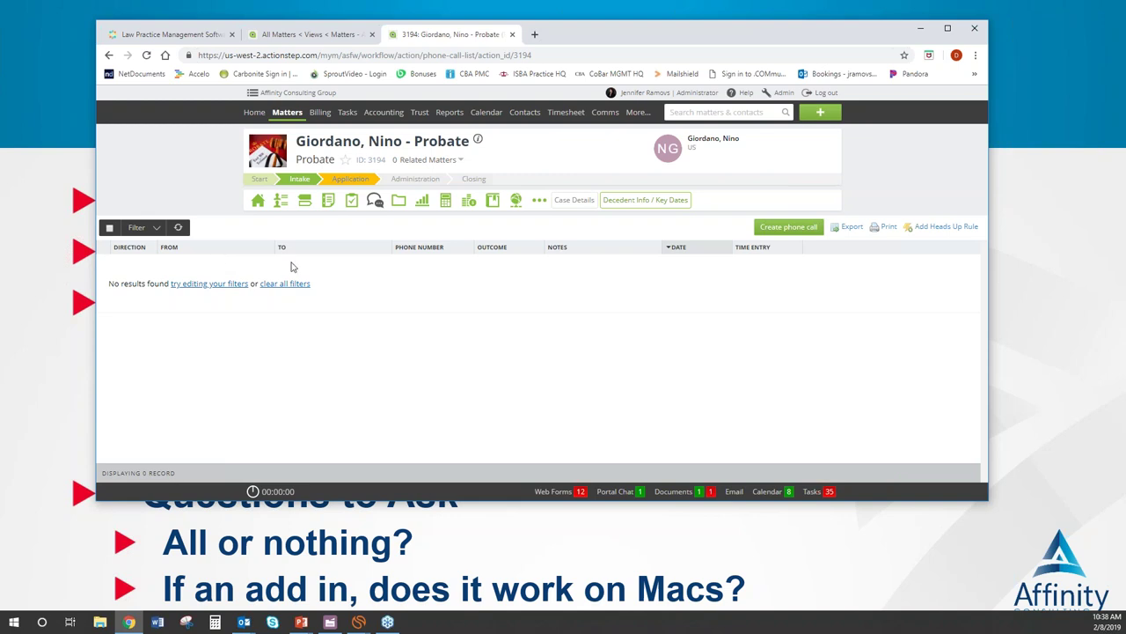
pyautogui.moveTo(243, 625)
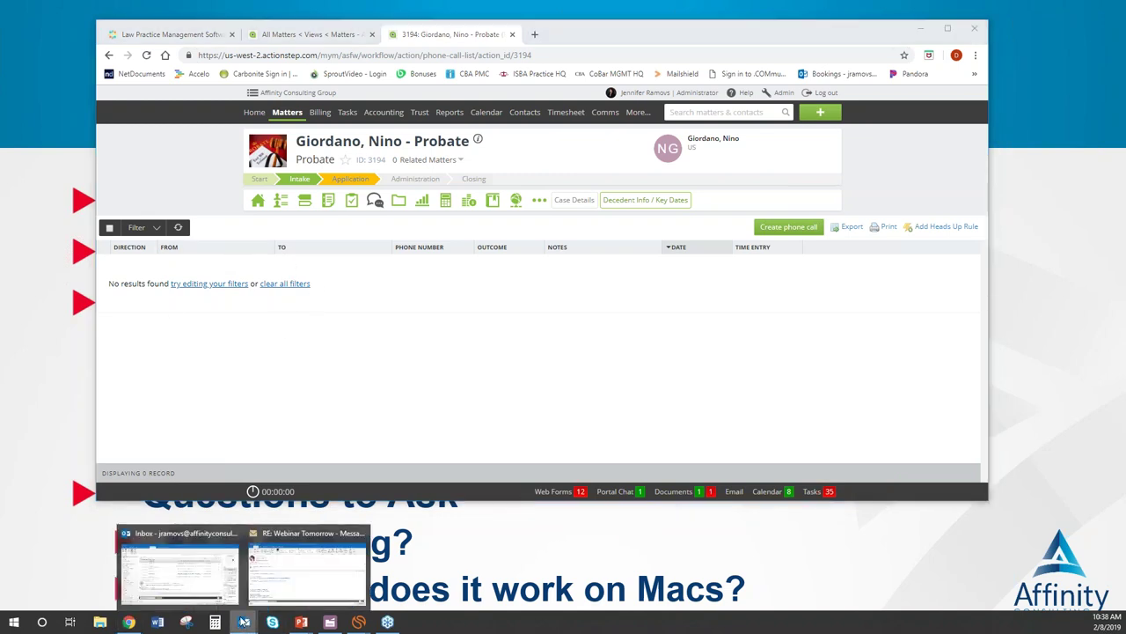
pyautogui.click(198, 576)
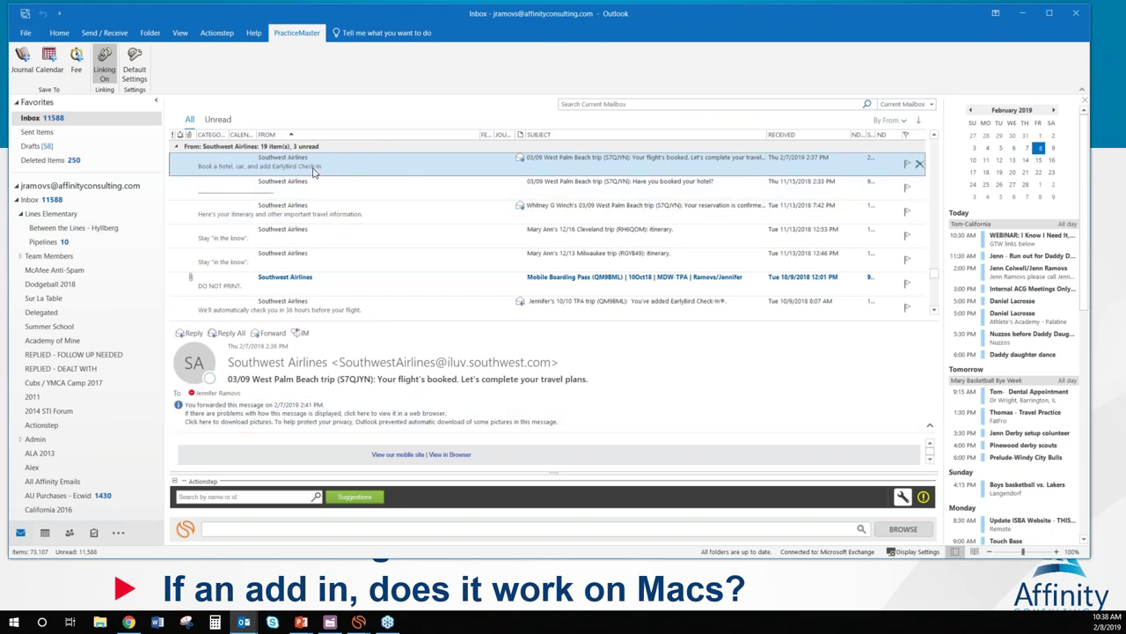
# Step: Search Actionstep by the client's surname and assign the Southwest Airlines email to matter 3141
pyautogui.click(202, 497)
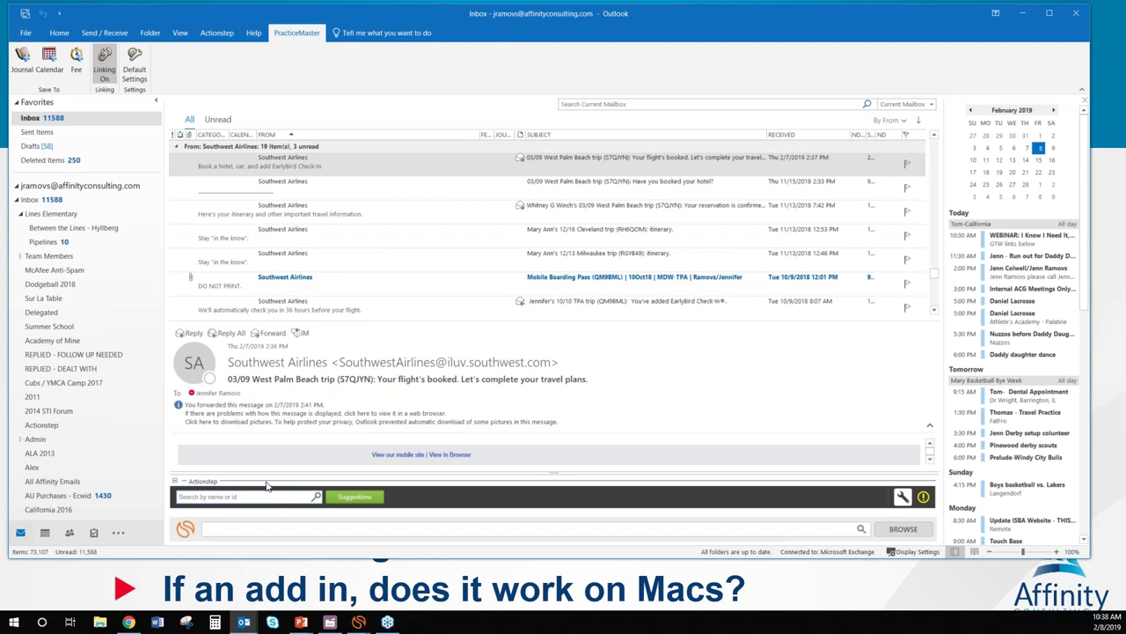
pyautogui.write('gie')
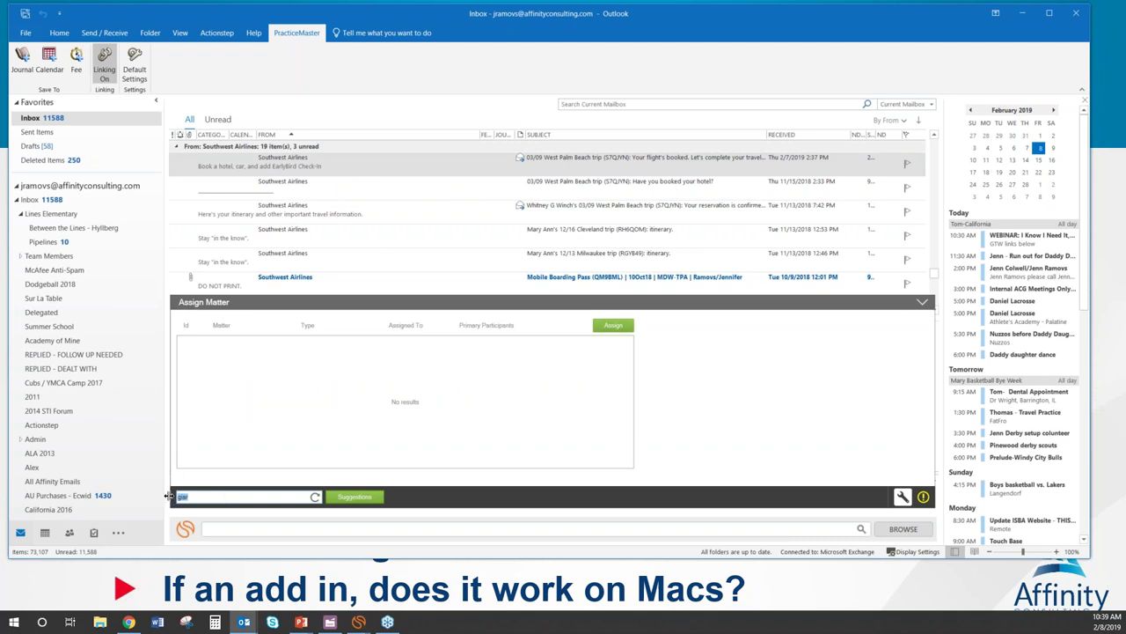
pyautogui.press('BackSpace')
pyautogui.press('BackSpace')
pyautogui.press('BackSpace')
pyautogui.write('drummon')
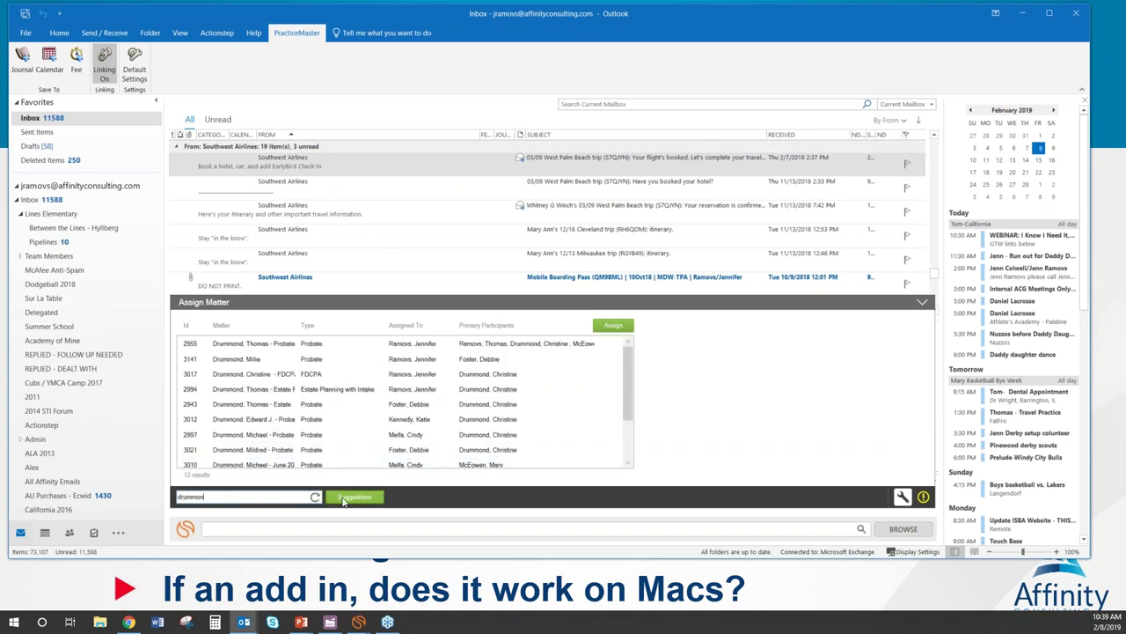
pyautogui.click(259, 360)
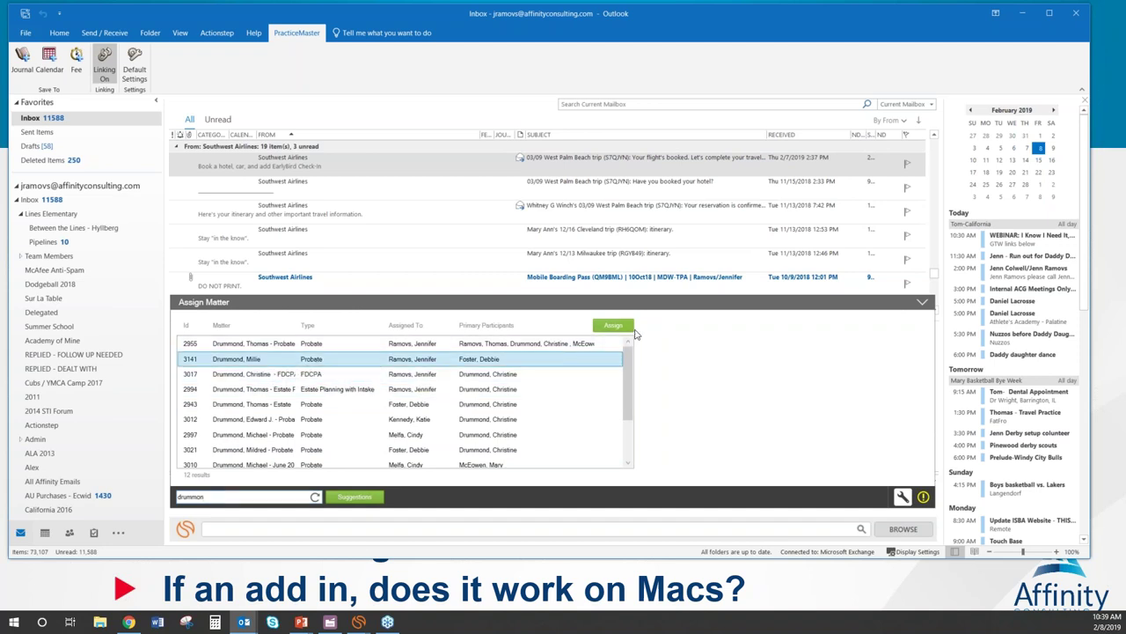
pyautogui.click(614, 325)
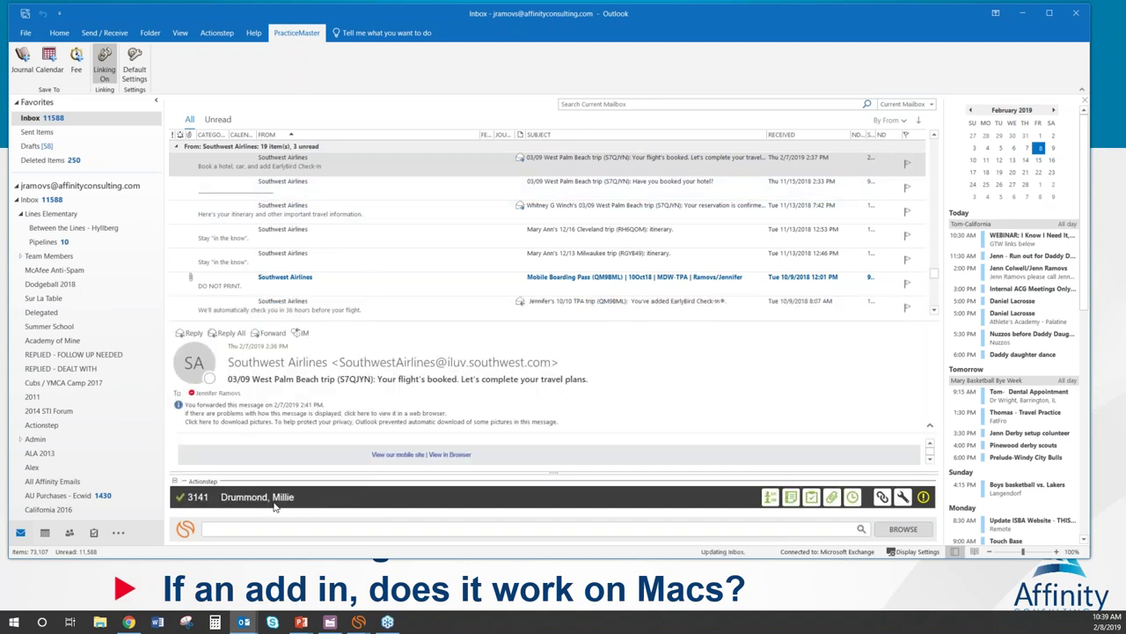
pyautogui.click(63, 35)
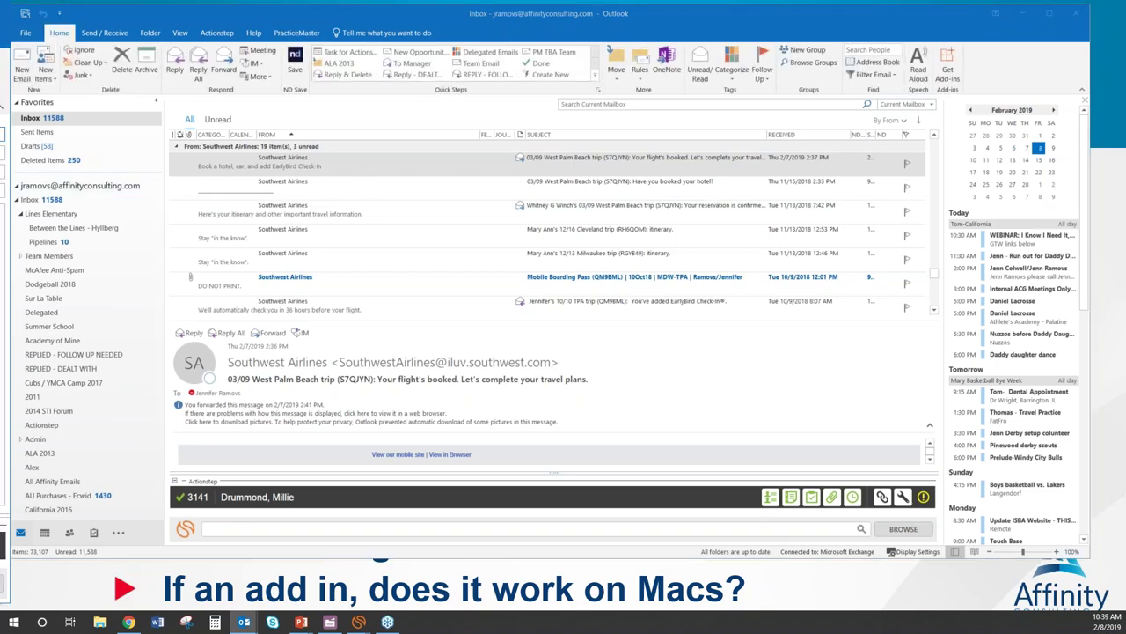
# Step: Start a new email to your own address and link it to Actionstep matter 3141
pyautogui.hotkey('ctrl', 'n')
pyautogui.write('jramovs')
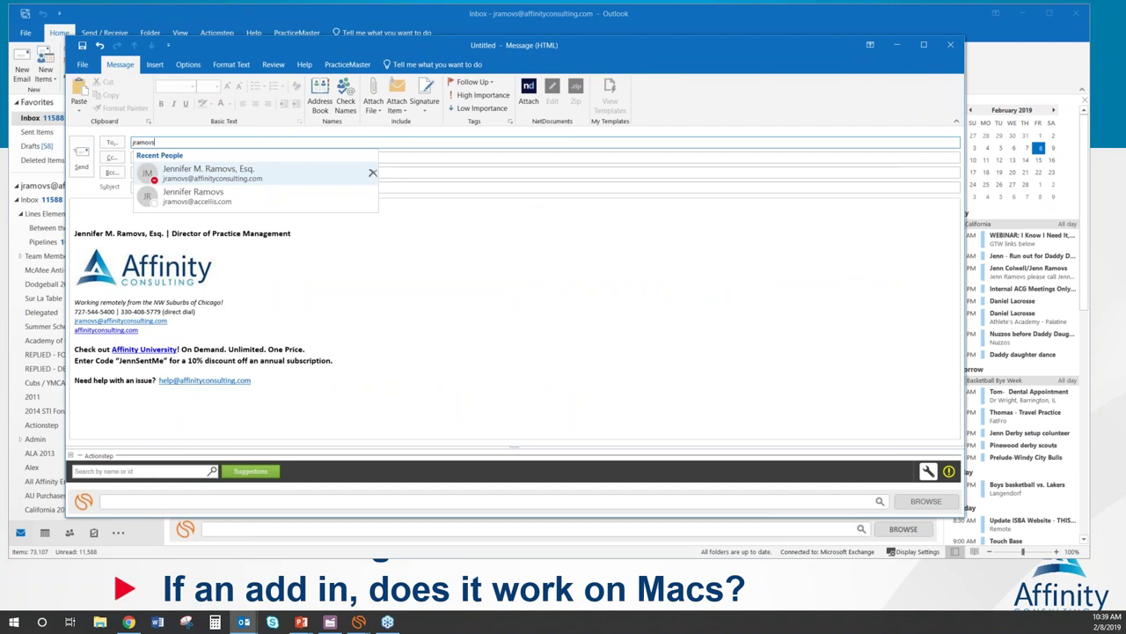
pyautogui.press('Tab')
pyautogui.press('Tab')
pyautogui.press('Tab')
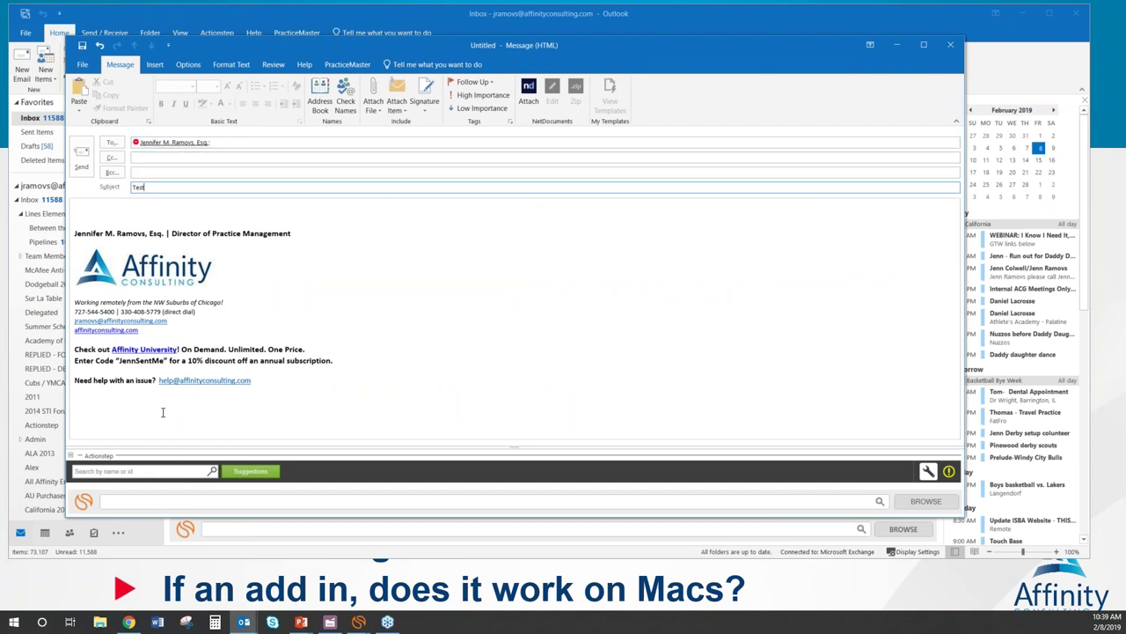
pyautogui.click(125, 473)
pyautogui.write('drummond')
pyautogui.click(497, 334)
pyautogui.click(509, 301)
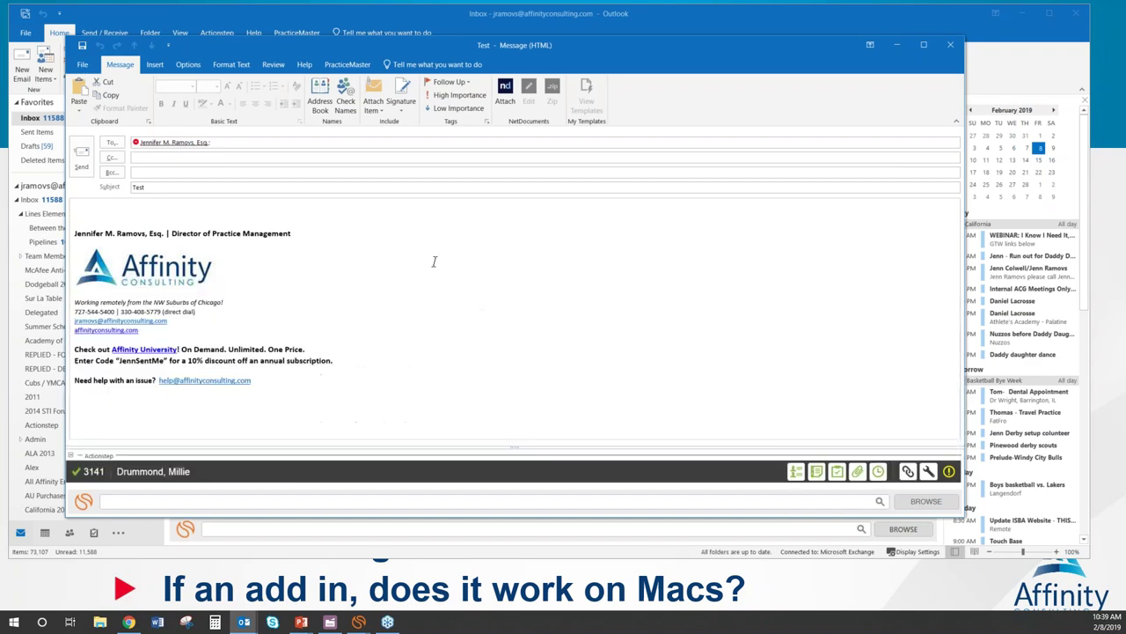
# Step: Send the email without a PracticeMaster journal record and switch to Actionstep in Chrome
pyautogui.click(82, 158)
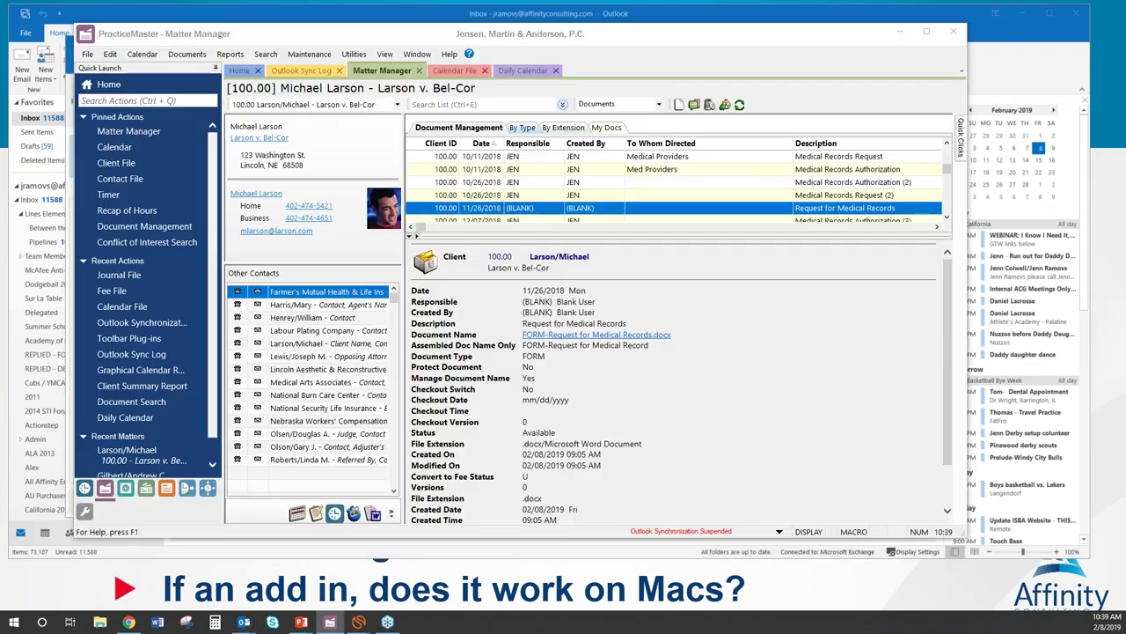
pyautogui.click(669, 230)
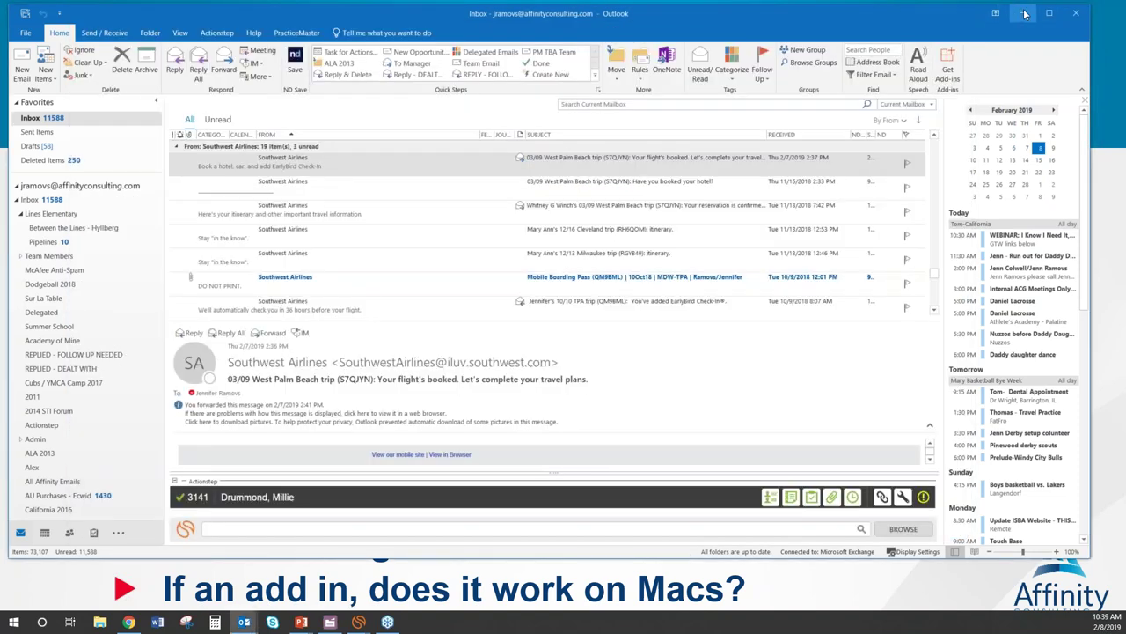
pyautogui.click(1025, 13)
pyautogui.click(128, 622)
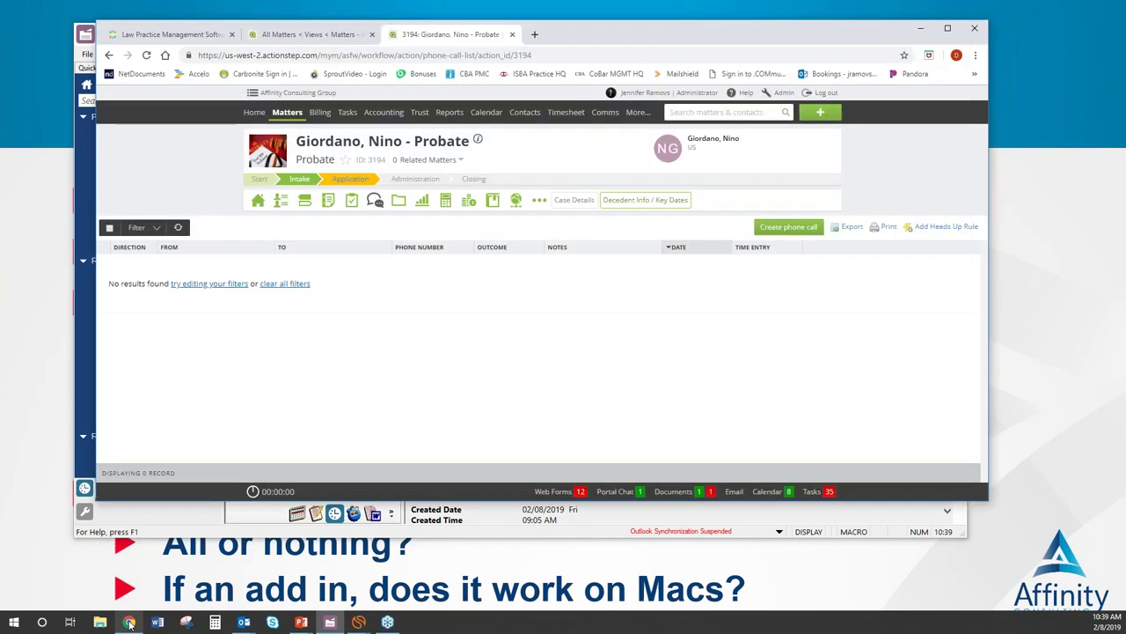
# Step: Search Actionstep for the client by name and open matter 3141
pyautogui.click(707, 111)
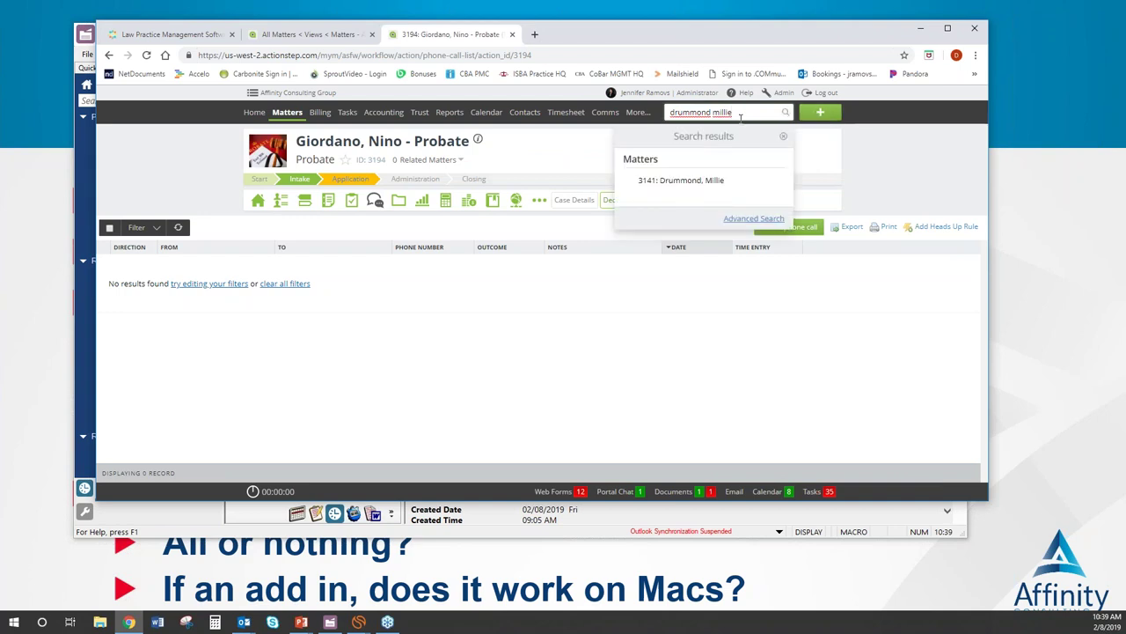
pyautogui.click(724, 179)
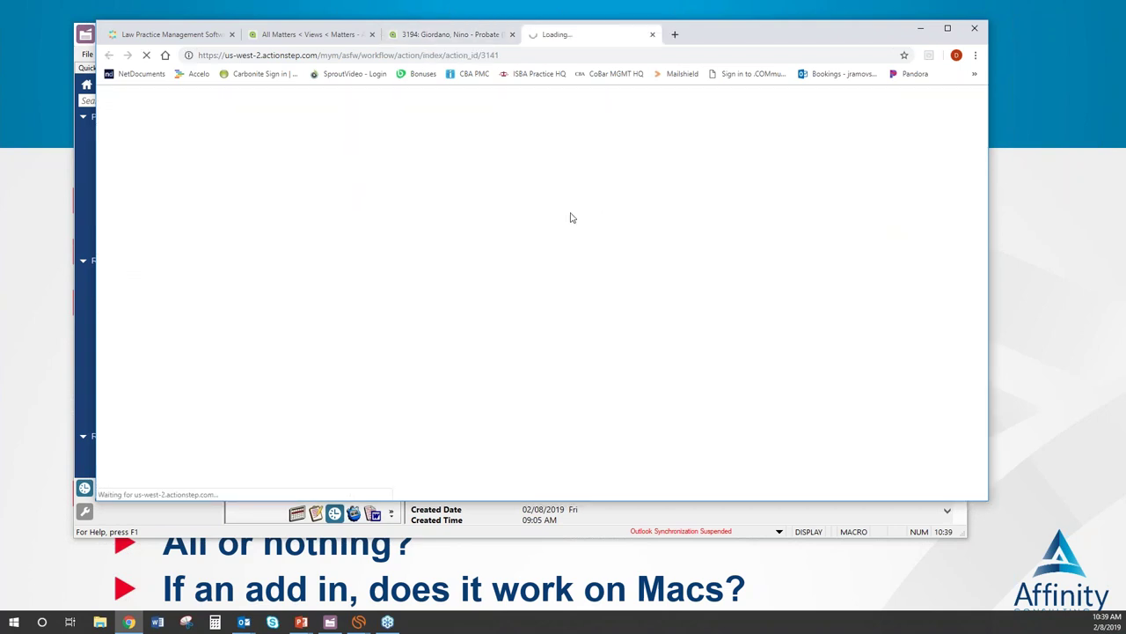
# Step: Check the matter's Phone Calls and Inbox showing the filed Southwest email, then minimize Chrome
pyautogui.moveTo(370, 202)
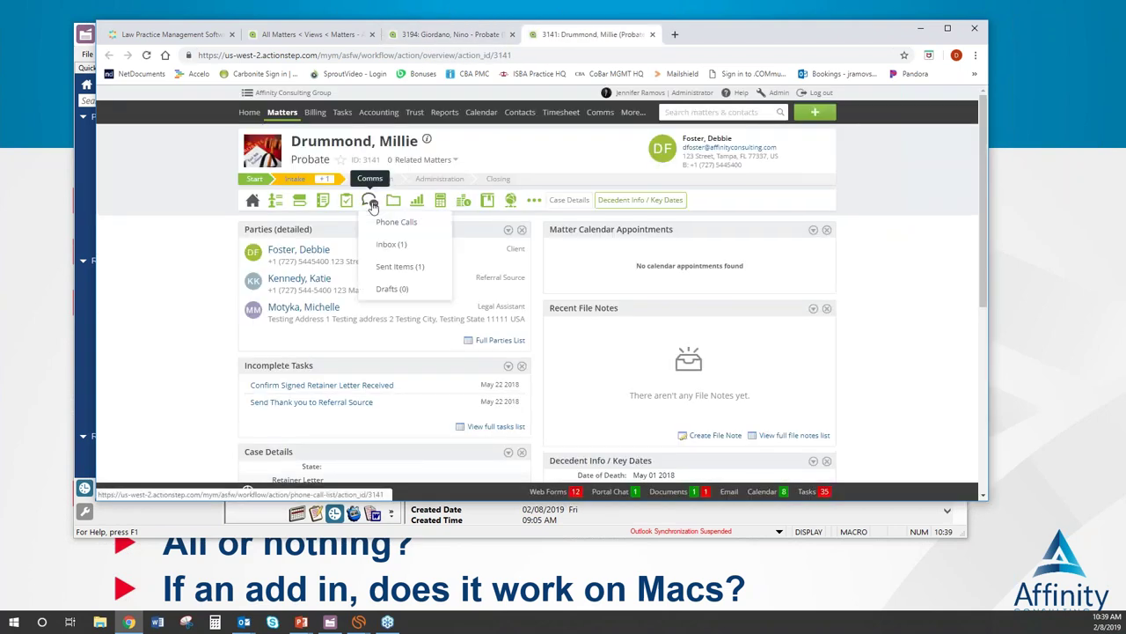
pyautogui.click(396, 222)
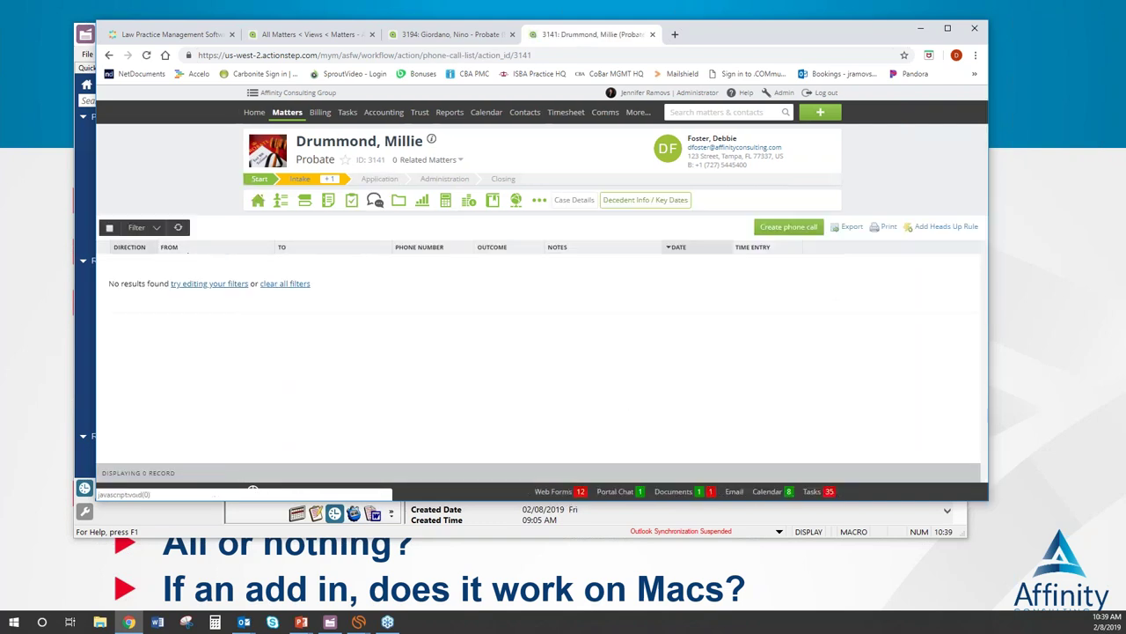
pyautogui.moveTo(375, 200)
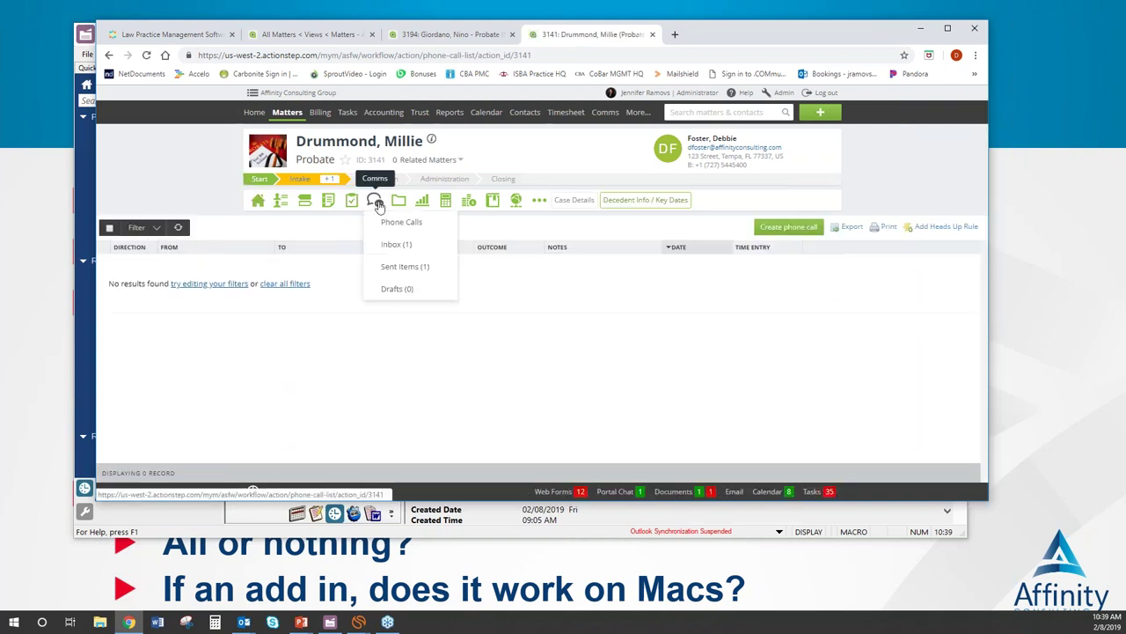
pyautogui.click(407, 253)
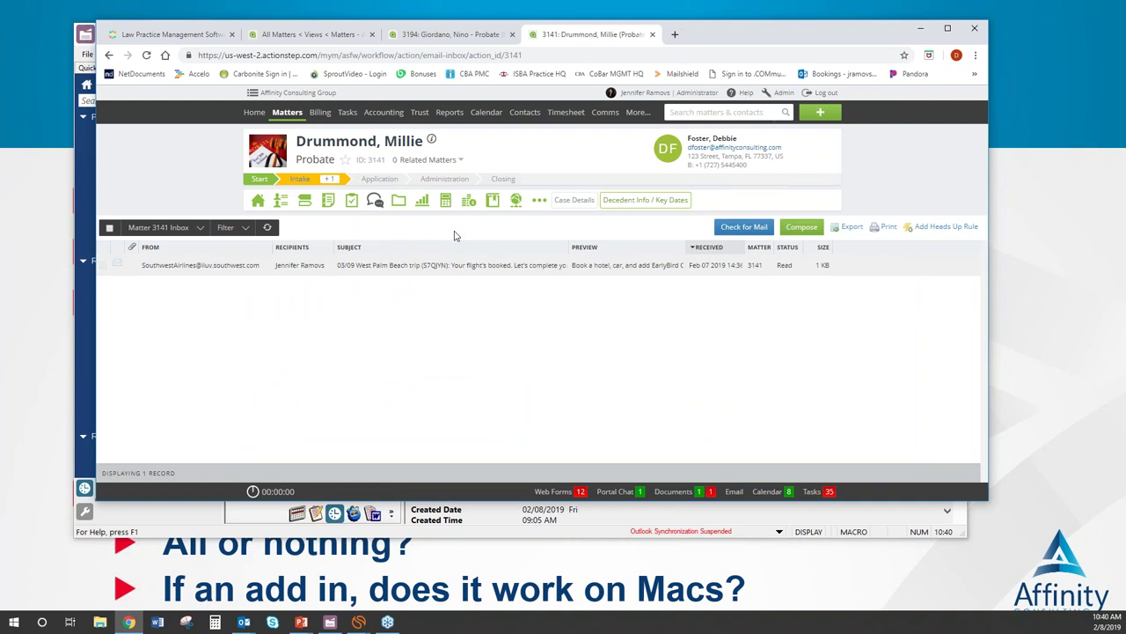
pyautogui.click(911, 31)
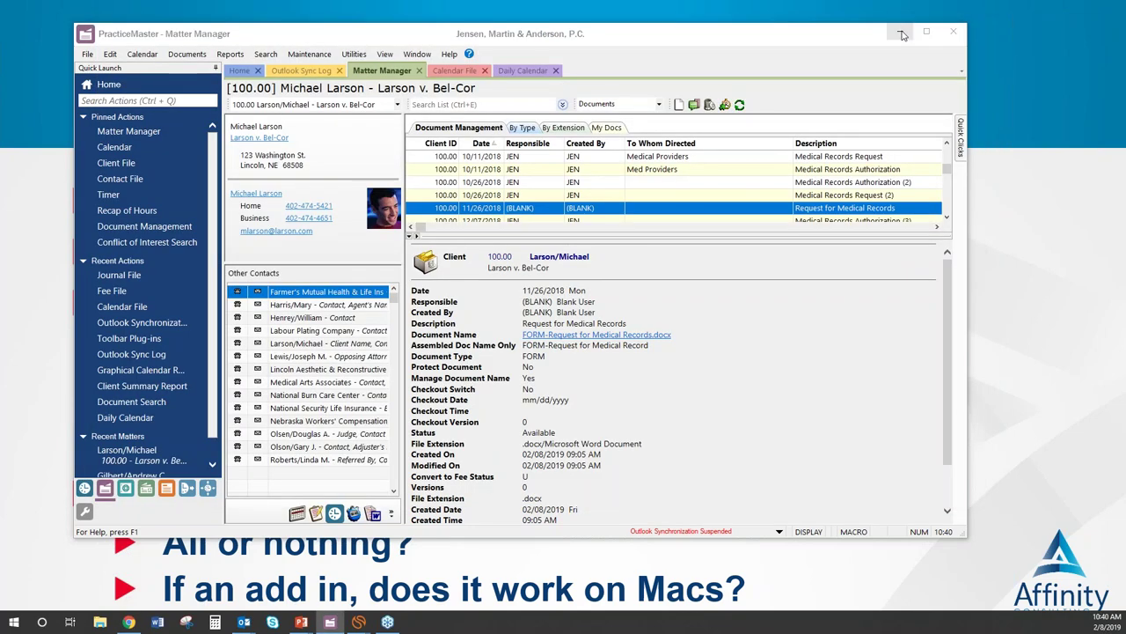
# Step: Send a new email with subject 'Test' to your own address from Outlook
pyautogui.moveTo(244, 623)
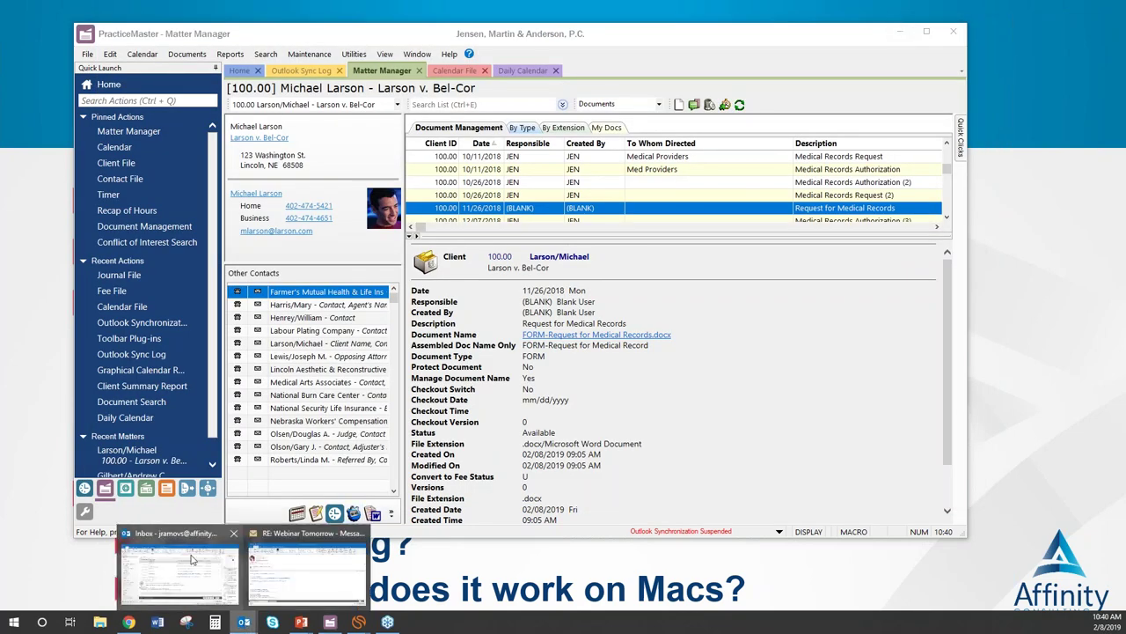
pyautogui.click(192, 550)
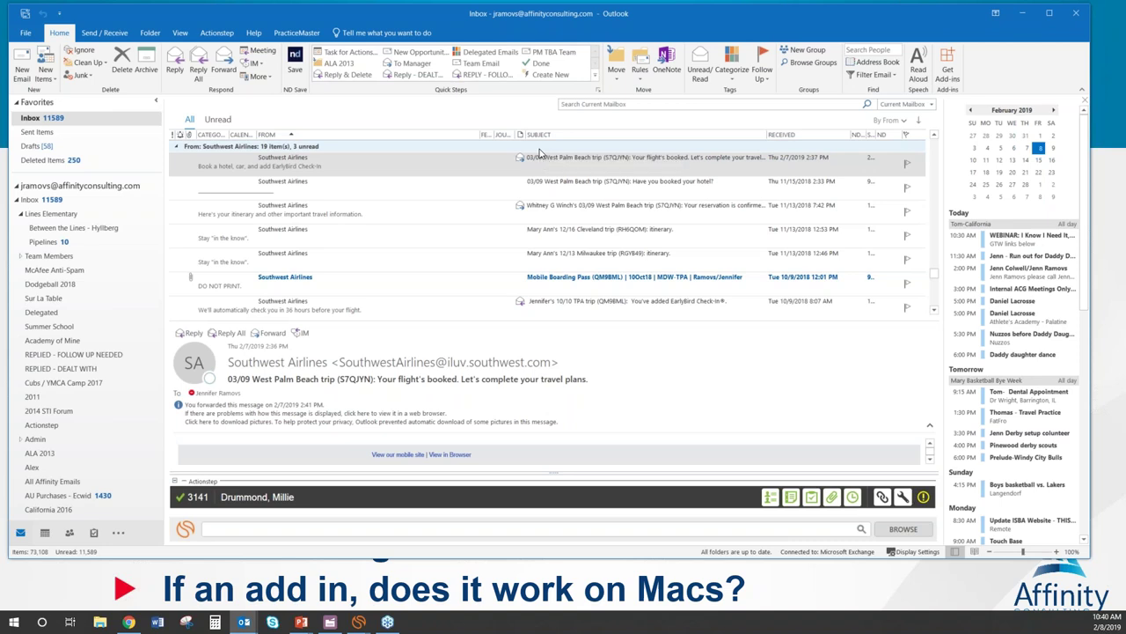
pyautogui.click(21, 66)
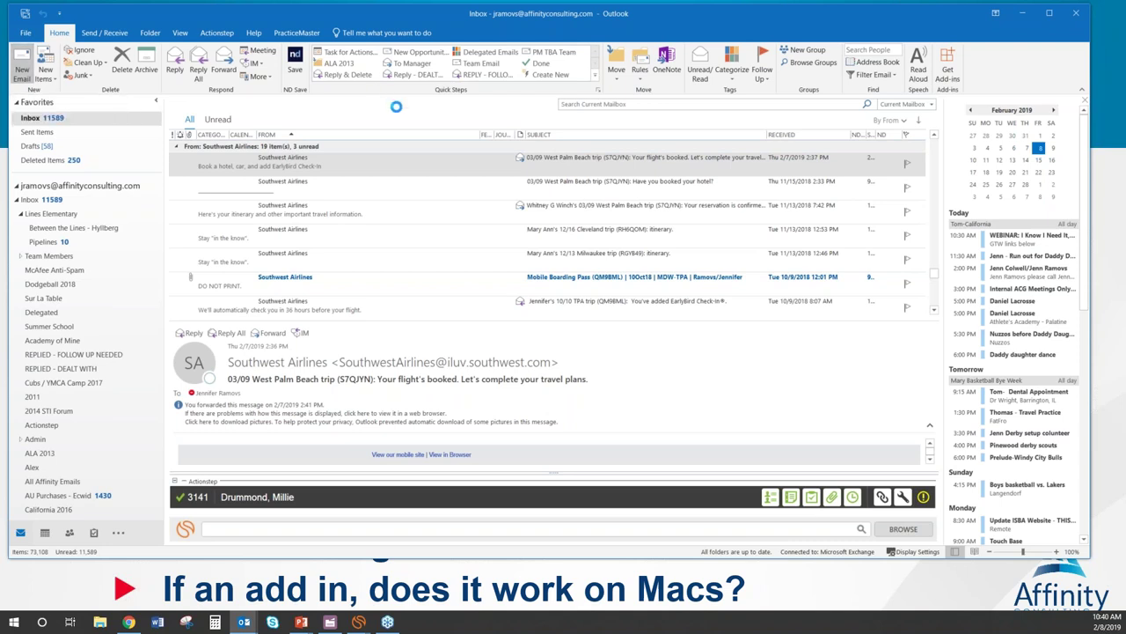
pyautogui.write('jramovs')
pyautogui.press('Tab')
pyautogui.press('Tab')
pyautogui.press('Tab')
pyautogui.write('Test')
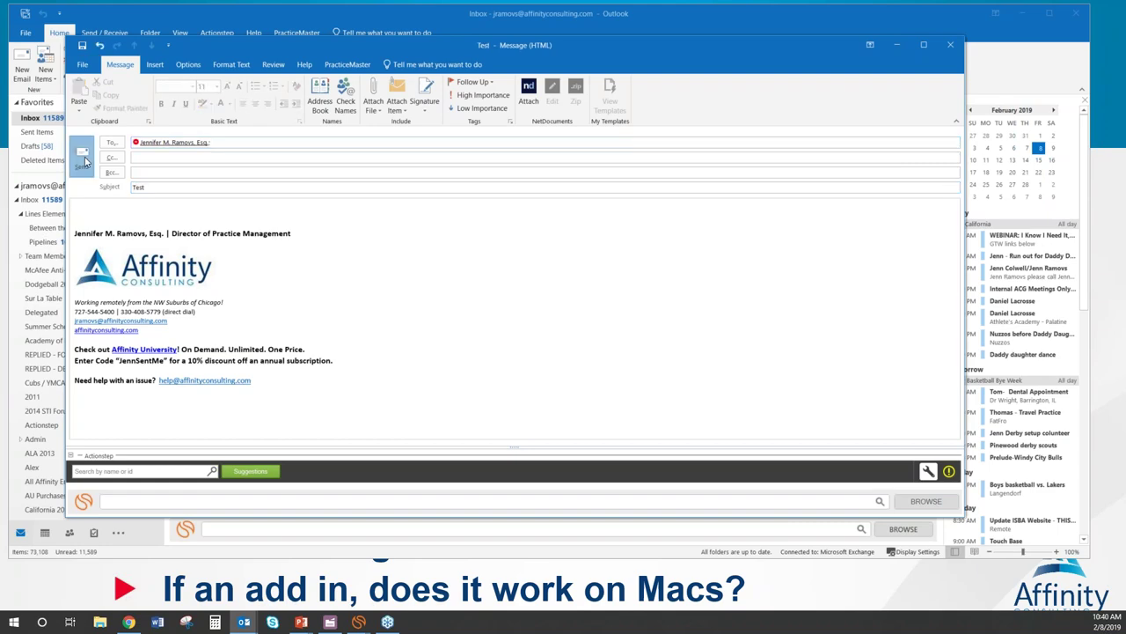
pyautogui.click(84, 161)
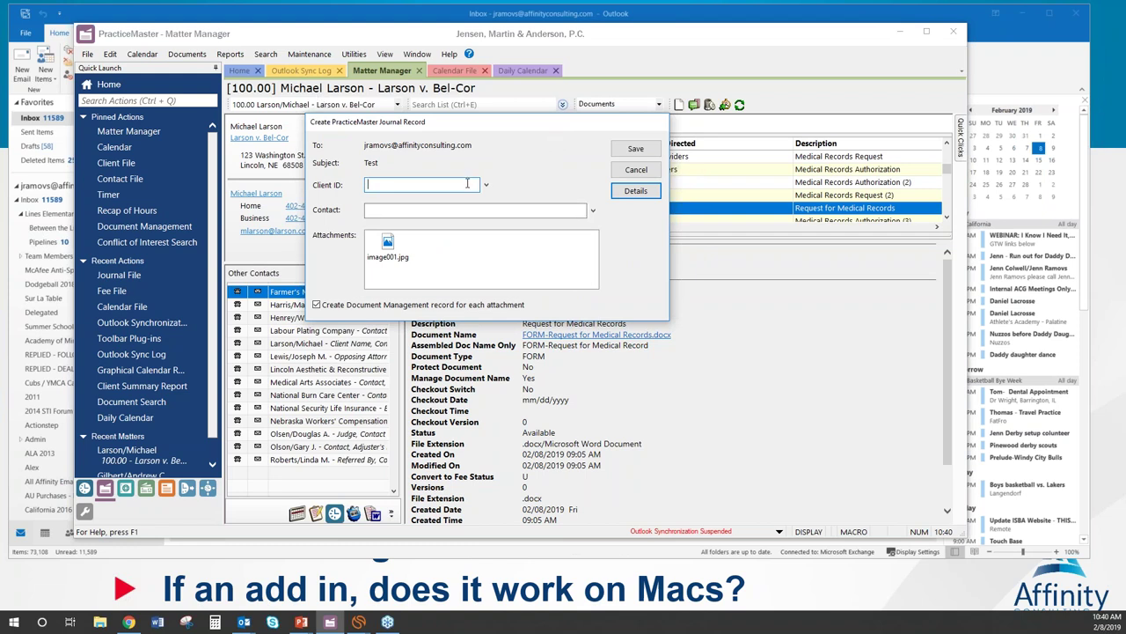
# Step: Save the Test email's journal record under client 100.00, skip the image attachment, and minimize both apps
pyautogui.write('larson')
pyautogui.press('Tab')
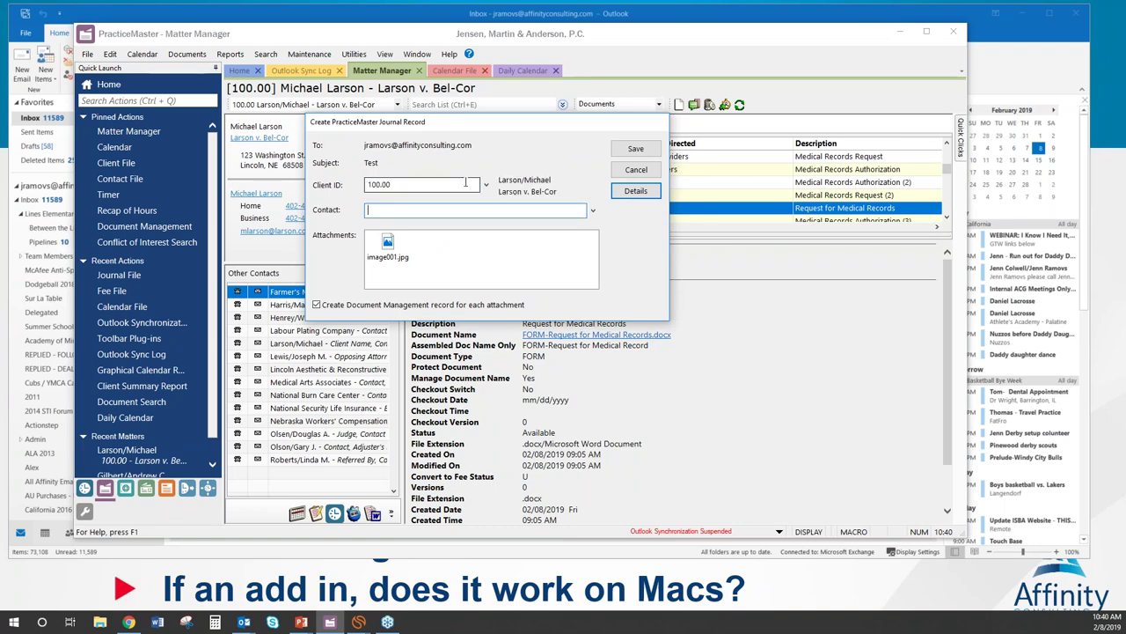
pyautogui.click(636, 150)
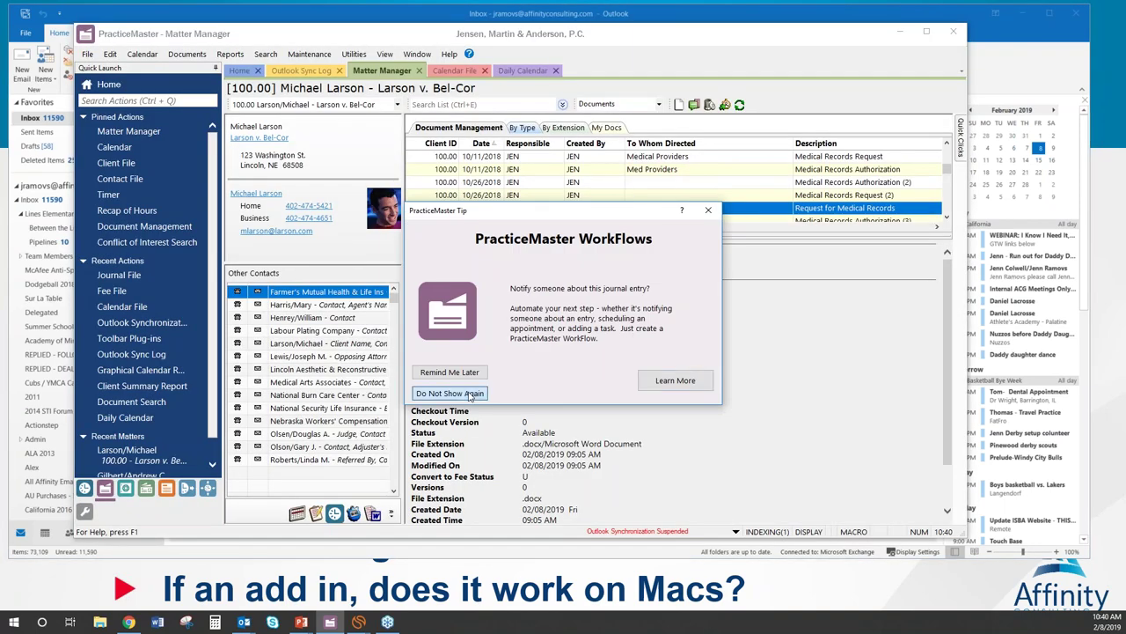
pyautogui.click(471, 395)
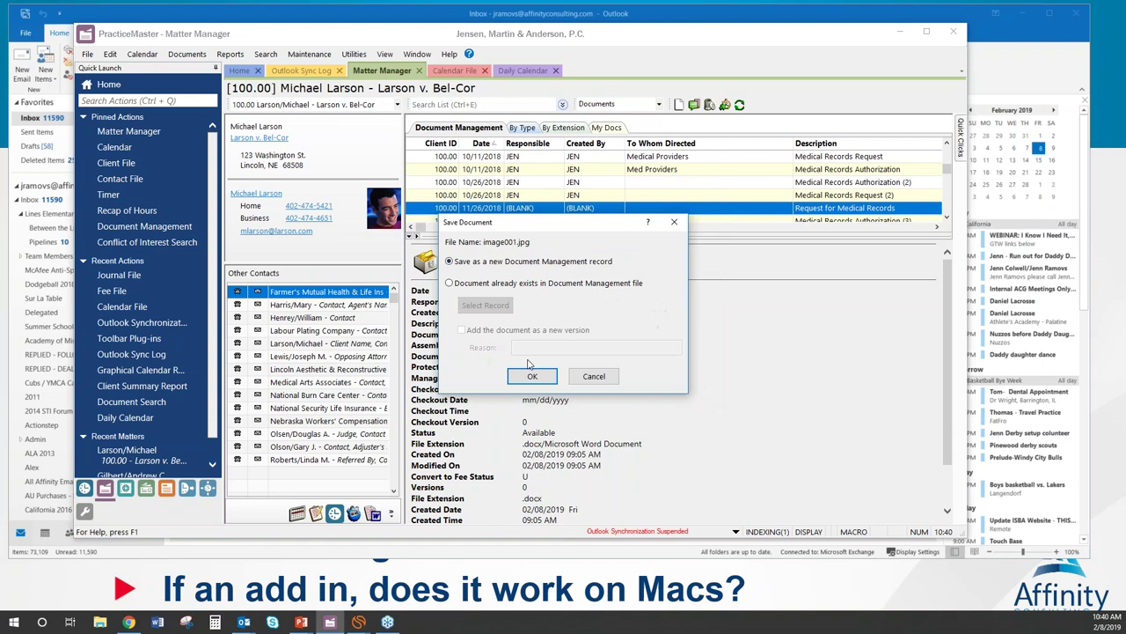
pyautogui.click(594, 377)
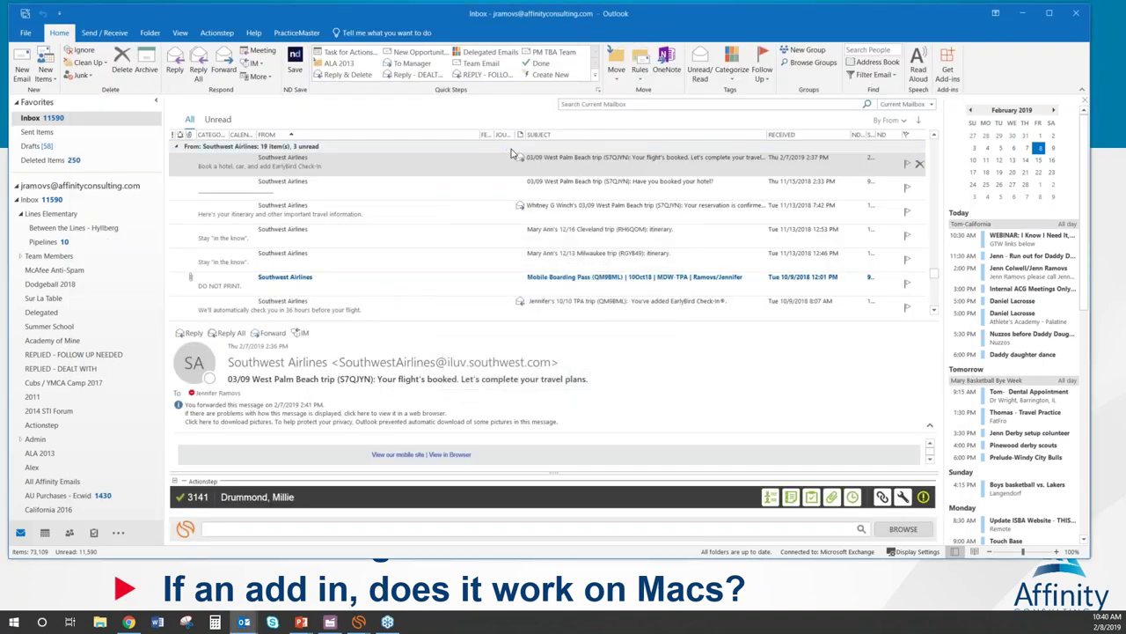
pyautogui.click(1023, 17)
pyautogui.click(901, 33)
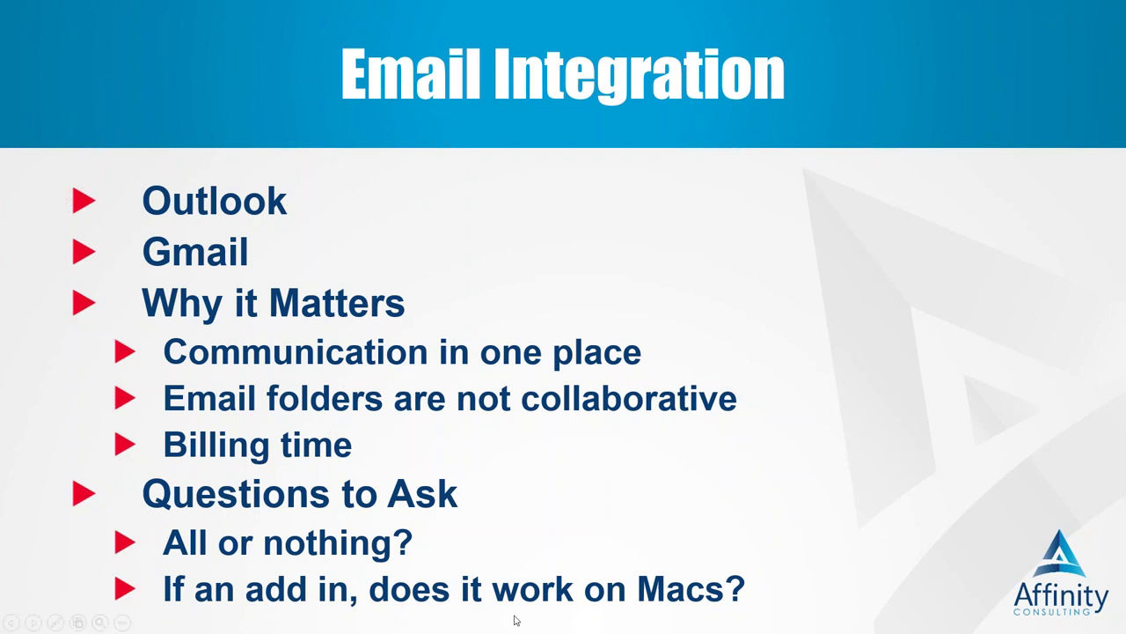
# Step: Advance the slideshow to the Calendar Integration slide
pyautogui.click(571, 613)
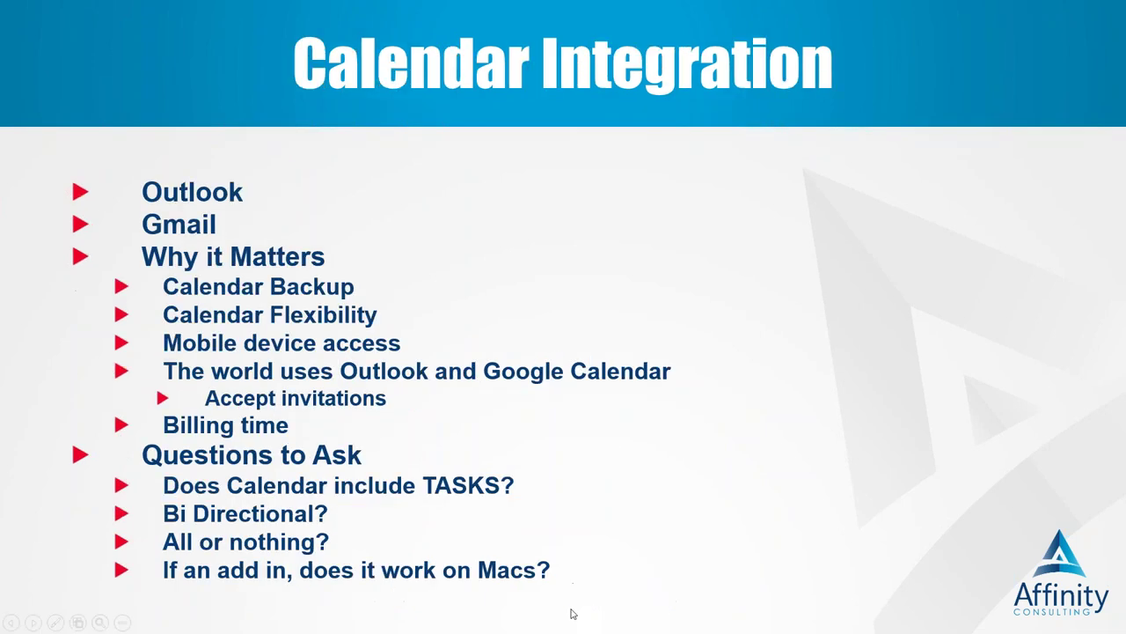